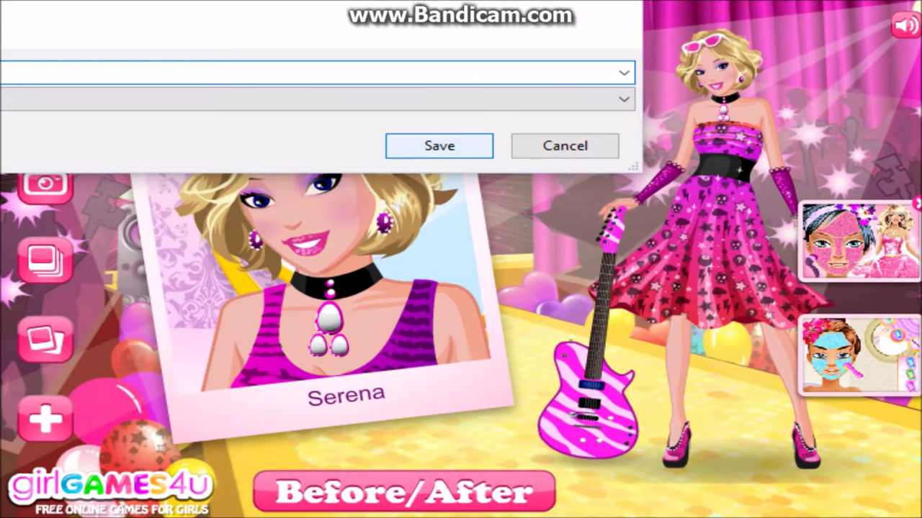
Step: Save the finished doll picture from the makeover game and switch to PaintShop Pro, where the picture is open
left_click(439, 145)
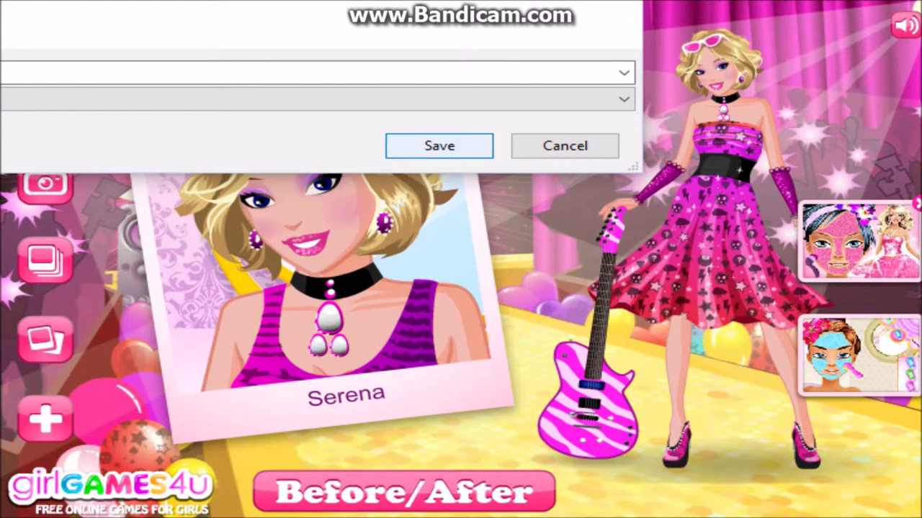
key("Return")
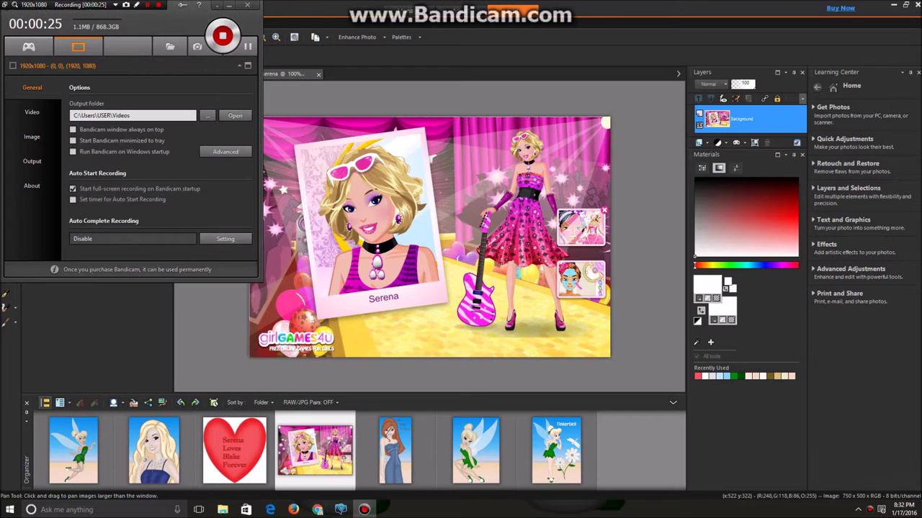
key("alt+Tab")
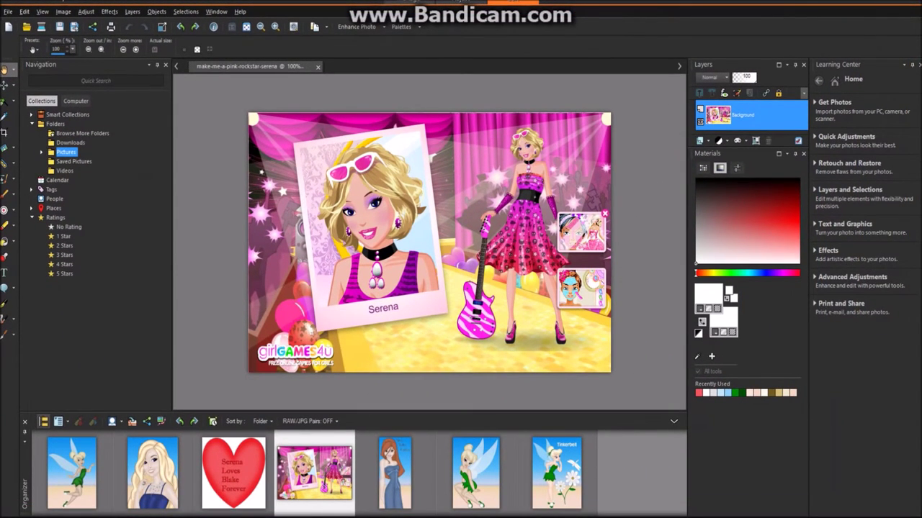
scroll(358, 216, "up", 4)
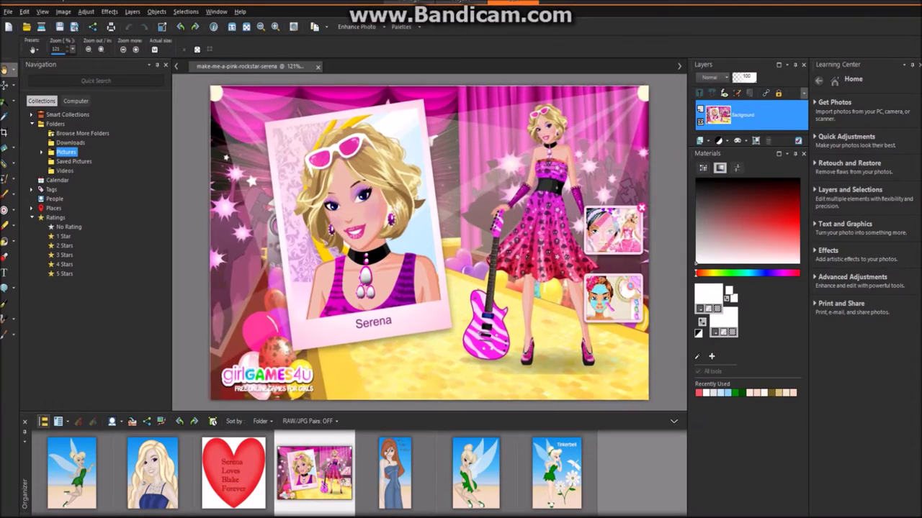
scroll(425, 238, "down", 5)
scroll(424, 237, "up", 6)
scroll(428, 242, "up", 1)
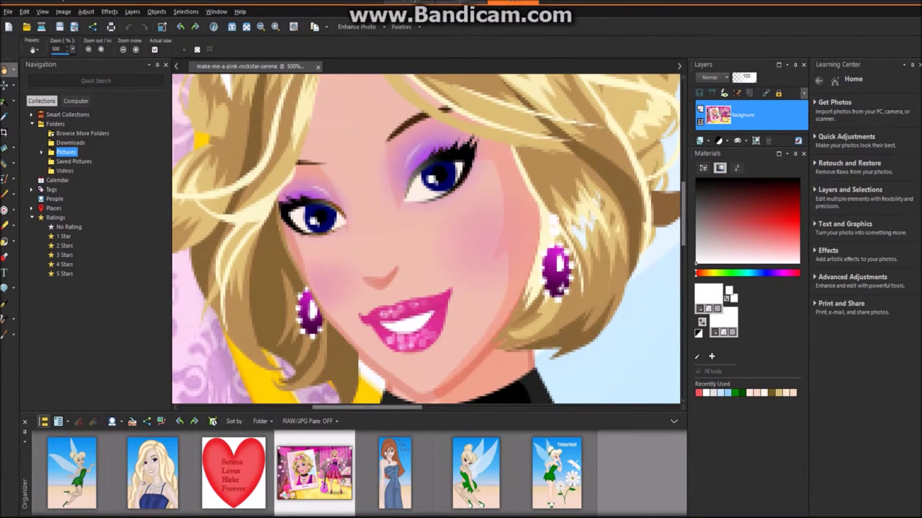
scroll(428, 241, "down", 5)
scroll(429, 241, "up", 5)
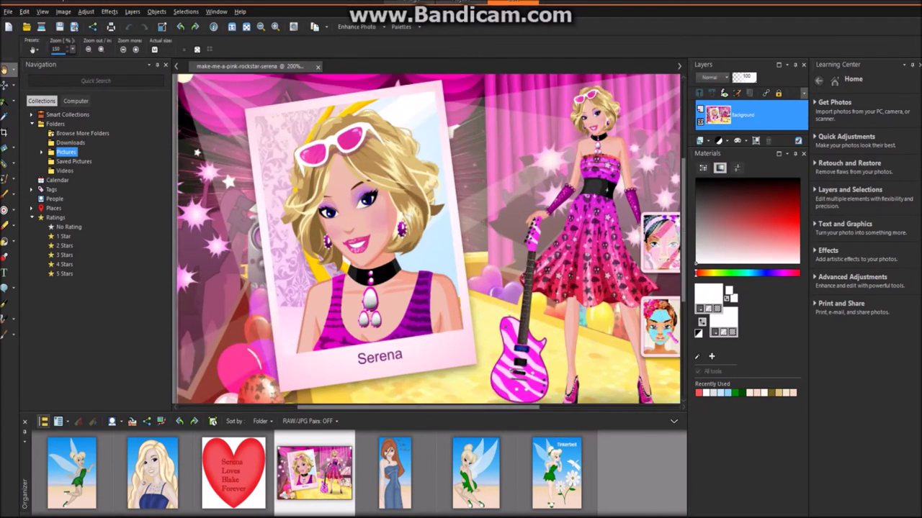
scroll(429, 242, "down", 5)
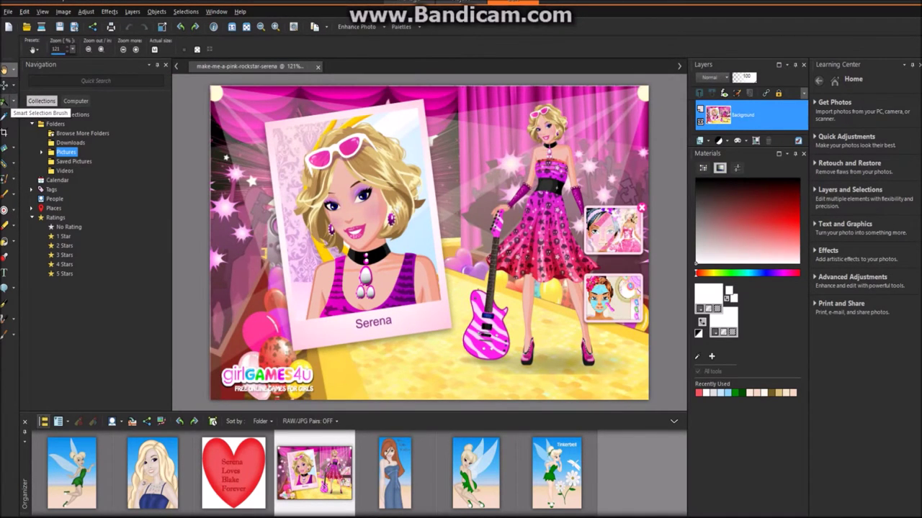
left_click(14, 101)
left_click(39, 101)
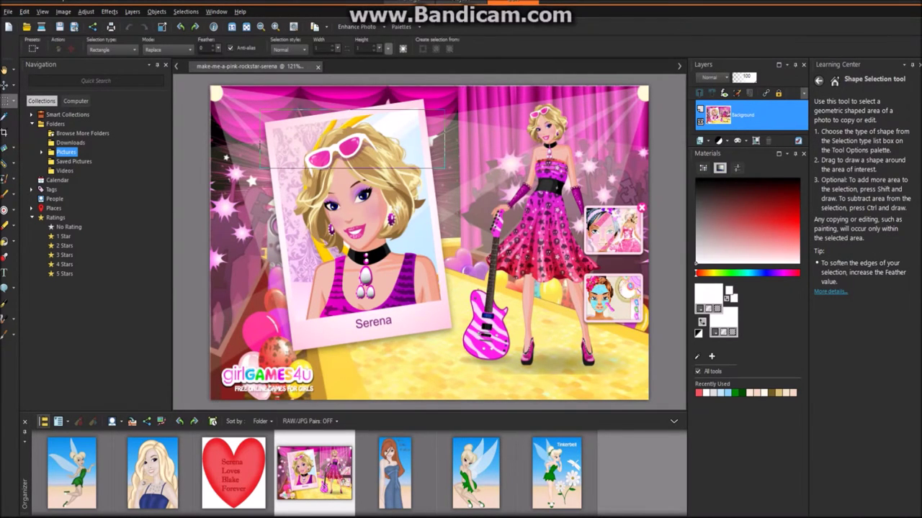
left_click_drag(261, 111, 458, 356)
left_click_drag(236, 92, 480, 379)
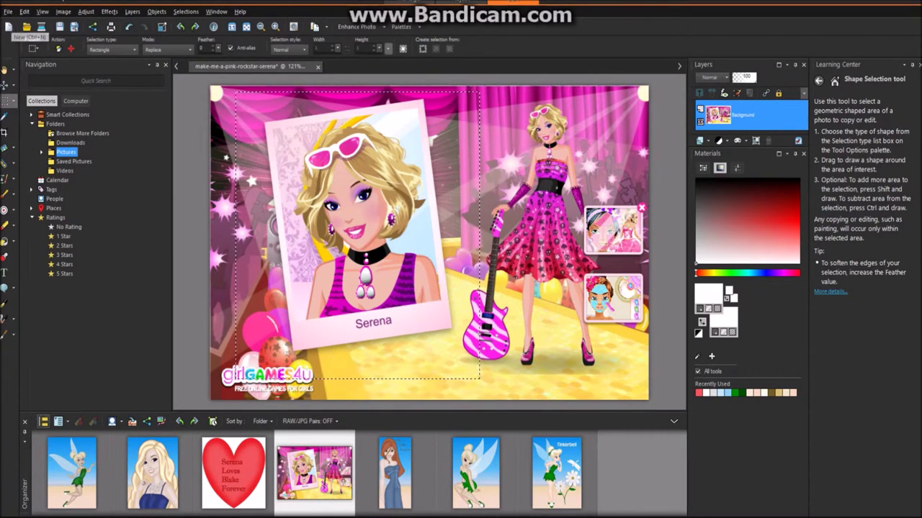
Step: Clear the rectangular selection and crop the picture to about 502 × 468 pixels around the polaroid portrait
left_click(4, 132)
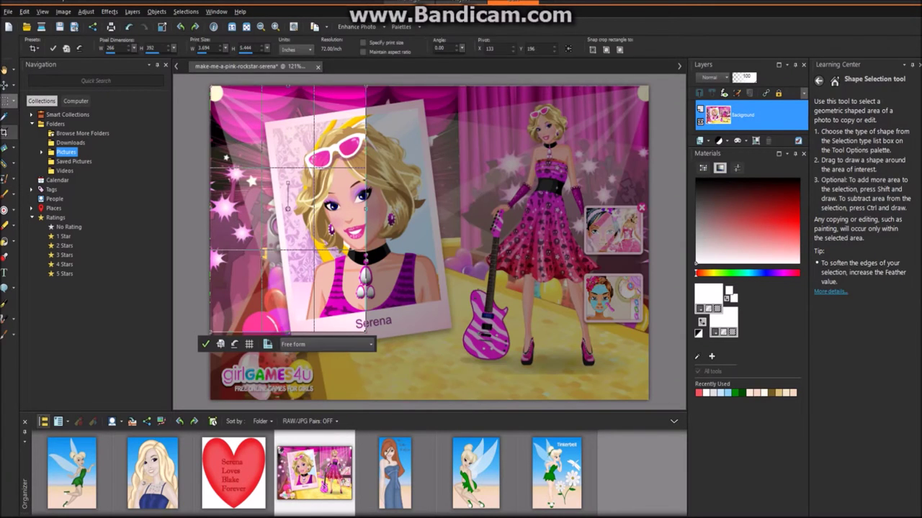
left_click(185, 12)
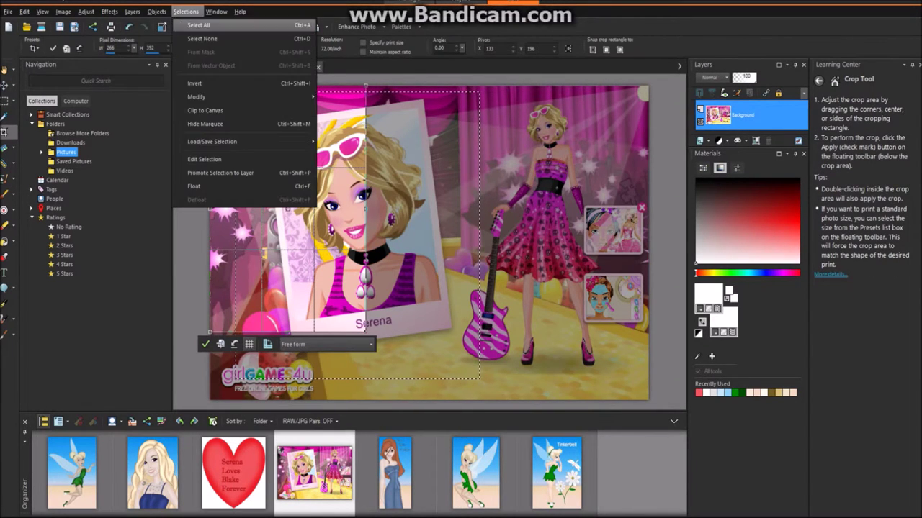
left_click(209, 40)
left_click_drag(253, 111, 216, 87)
left_click(504, 376)
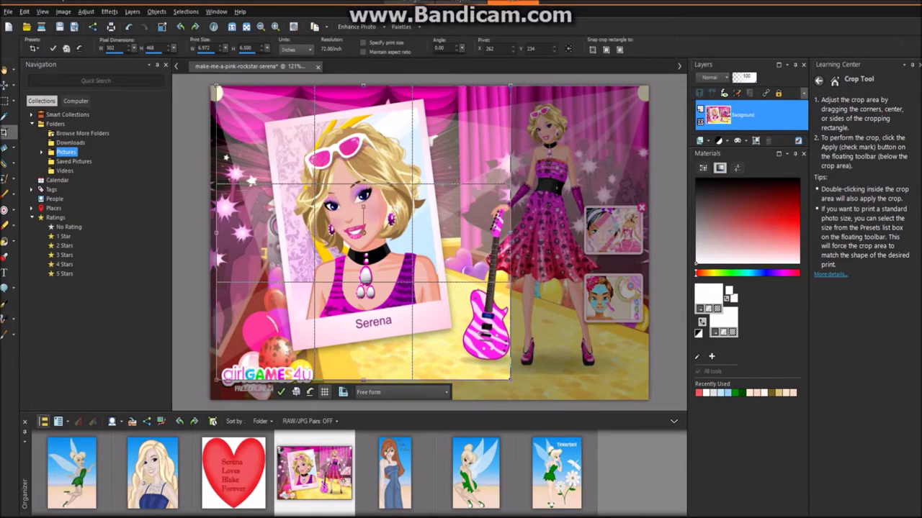
left_click(280, 391)
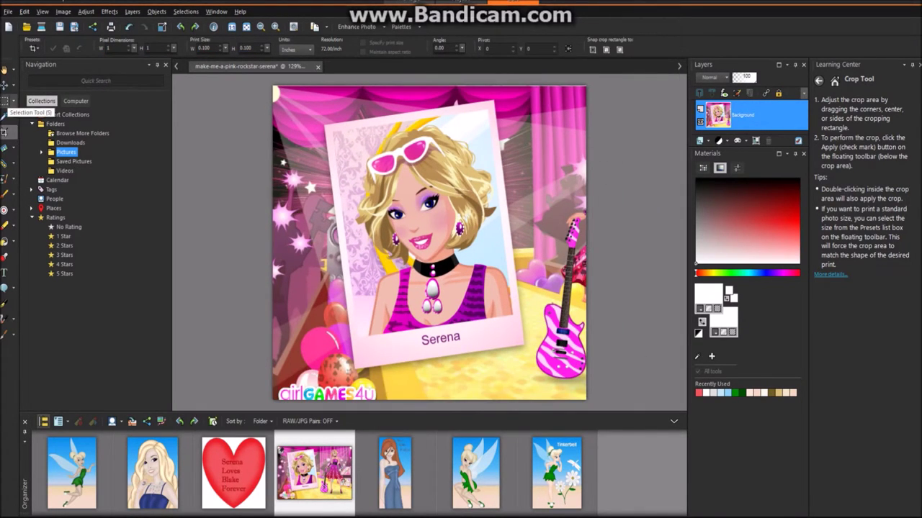
Step: Try to straighten the picture at an angle of 4.66 and undo the rotation
left_click(5, 147)
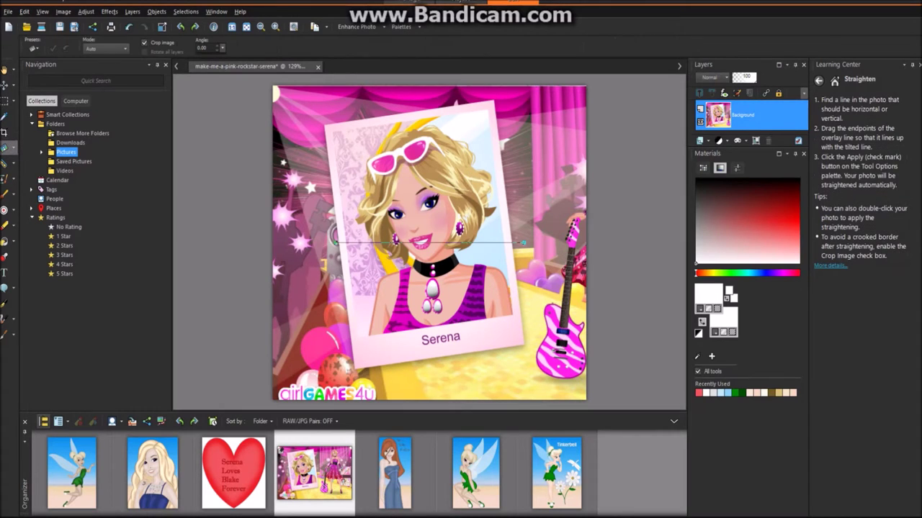
left_click_drag(523, 243, 525, 258)
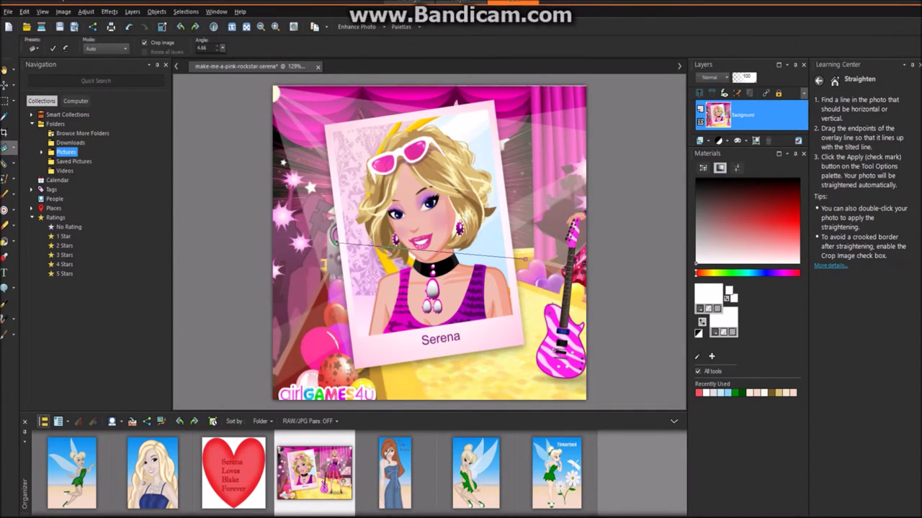
left_click(53, 49)
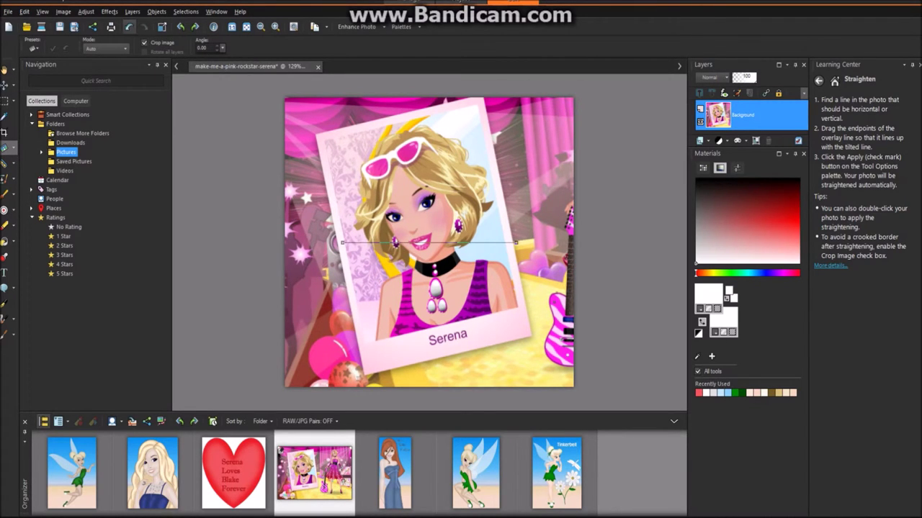
left_click(129, 26)
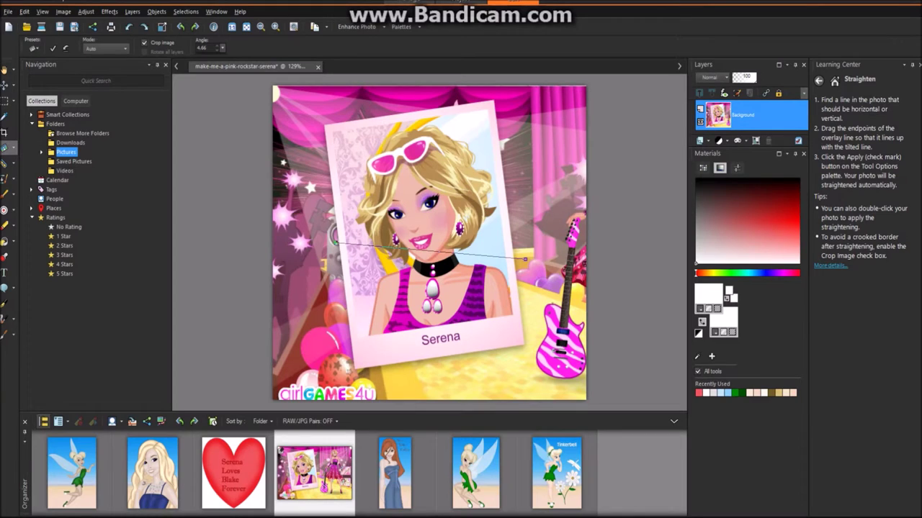
Step: Straighten the picture at an angle of 350.65, plus two slight corrections ending with 0.80, so the polaroid stands upright
left_click_drag(525, 258, 520, 211)
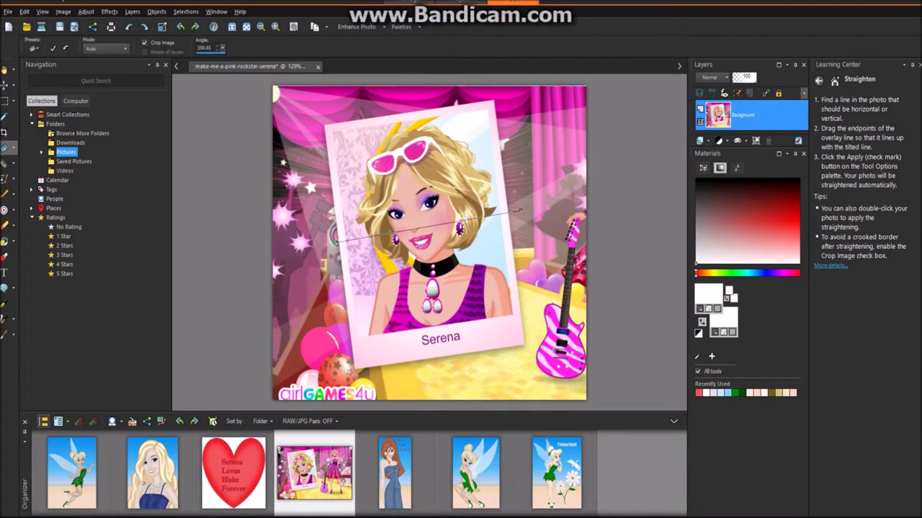
left_click(53, 48)
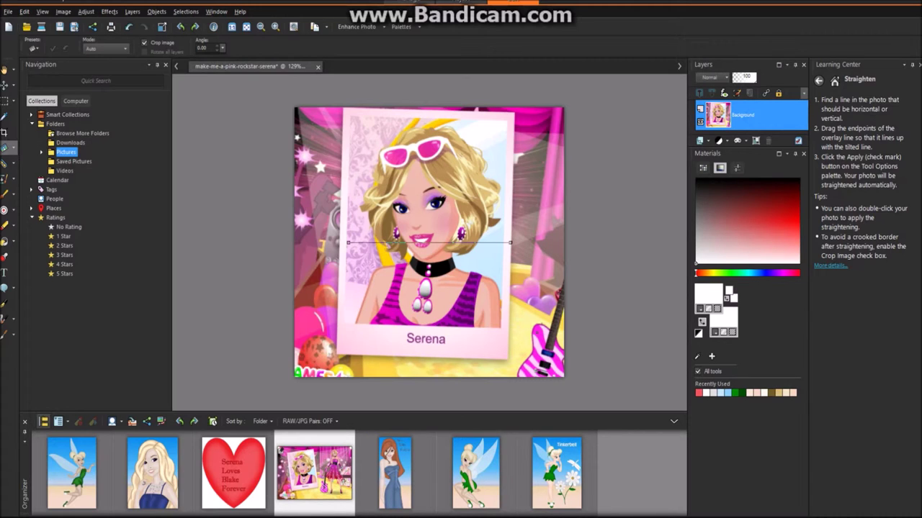
left_click_drag(511, 242, 509, 246)
left_click(52, 49)
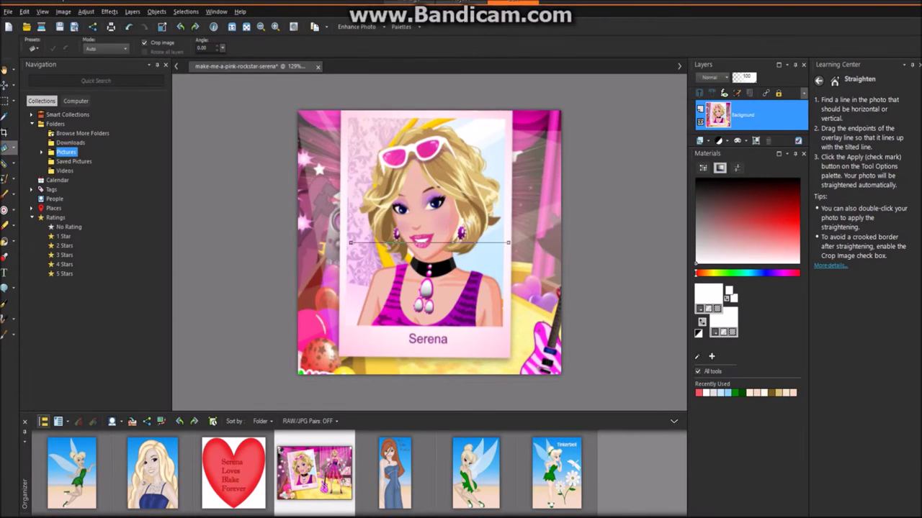
left_click_drag(508, 242, 507, 245)
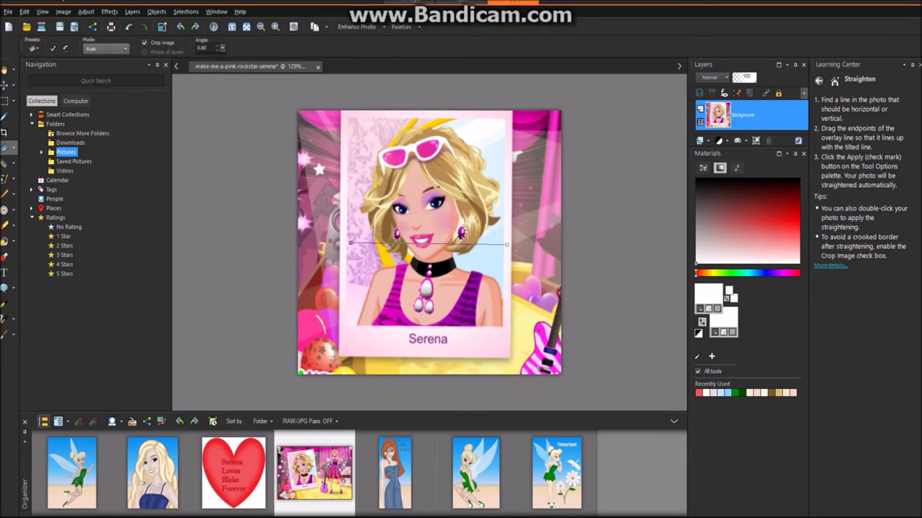
left_click(53, 48)
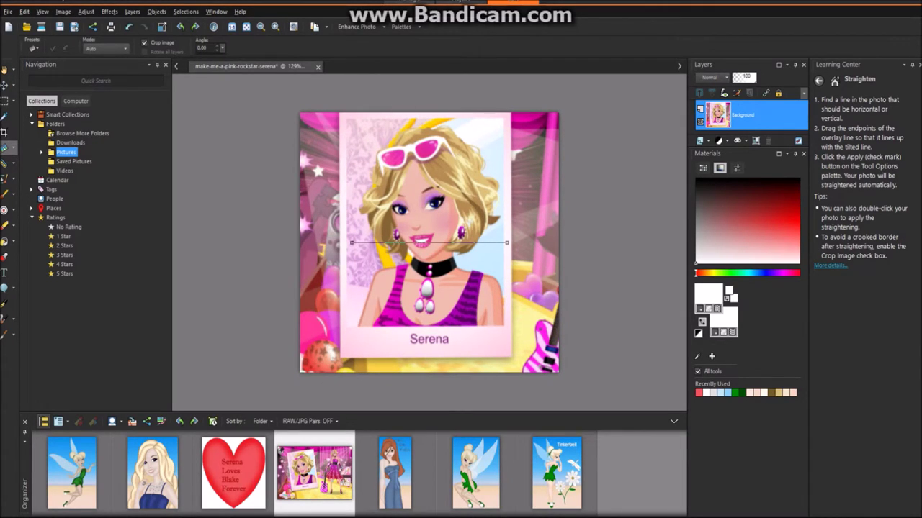
Step: Crop the straightened picture to the outer edges of the polaroid frame
left_click(4, 132)
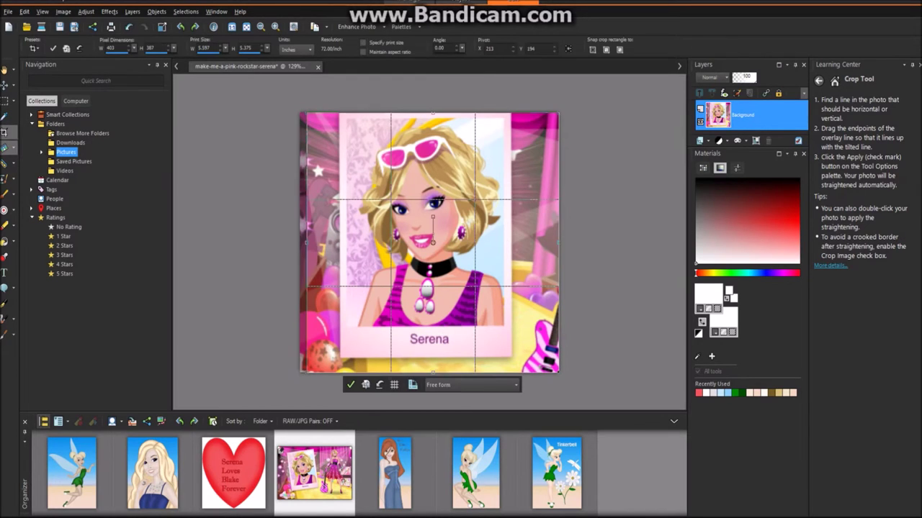
left_click_drag(433, 373, 433, 356)
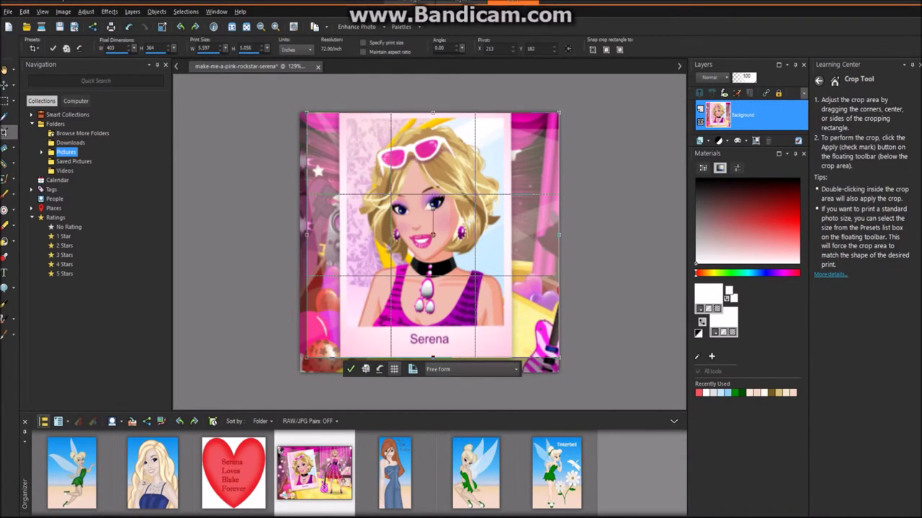
left_click_drag(307, 234, 340, 234)
left_click_drag(559, 234, 511, 234)
left_click(343, 368)
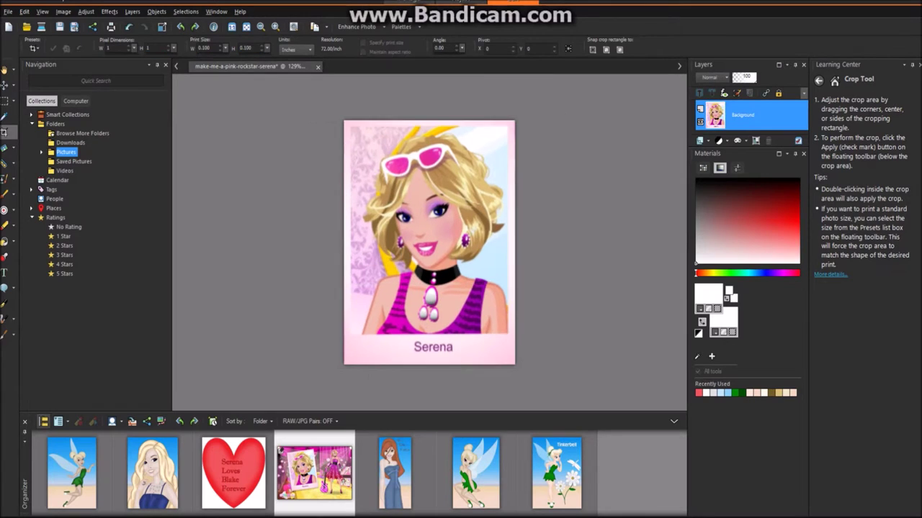
Step: Add a new raster layer above the cropped portrait
scroll(432, 216, "up", 5)
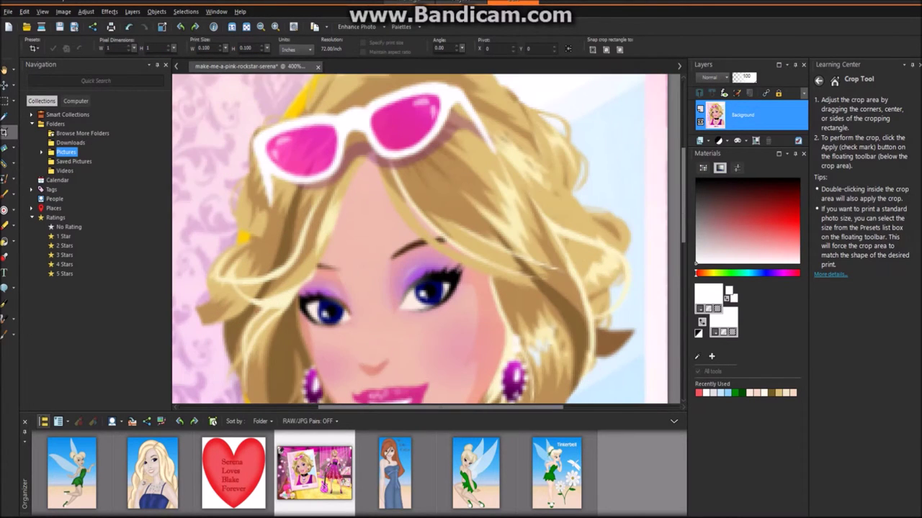
scroll(420, 242, "down", 3)
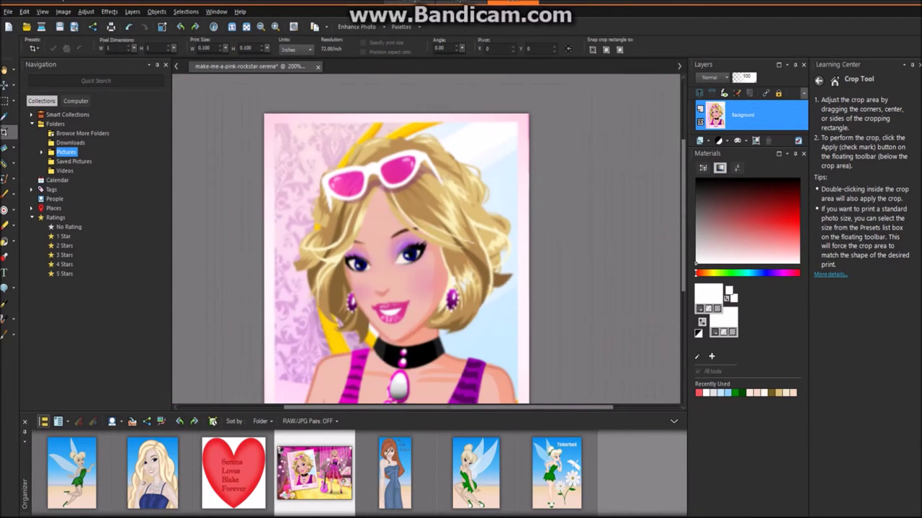
scroll(394, 222, "up", 3)
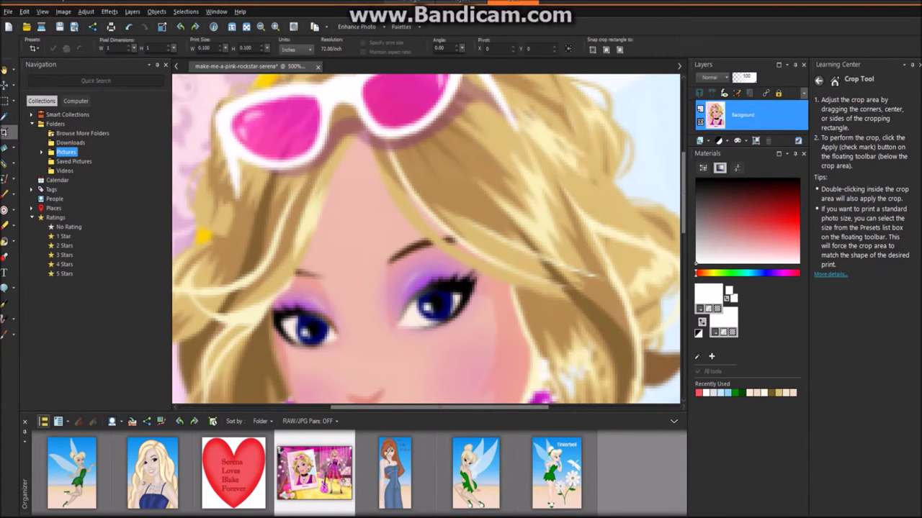
left_click(132, 12)
left_click(165, 24)
left_click(425, 362)
Step: Set up a size 10 Paint Brush with a lighter tint of the skin colour sampled from the forehead
left_click(5, 116)
left_click(358, 206)
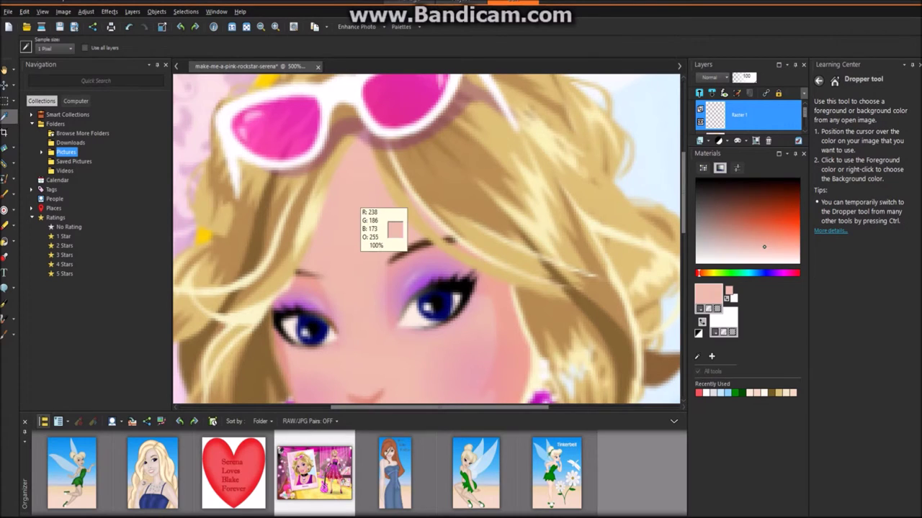
left_click(707, 294)
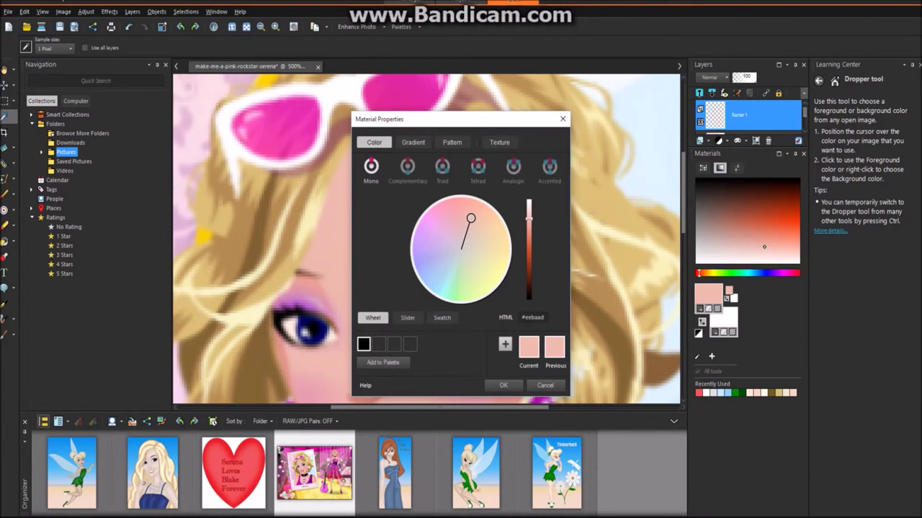
left_click(503, 385)
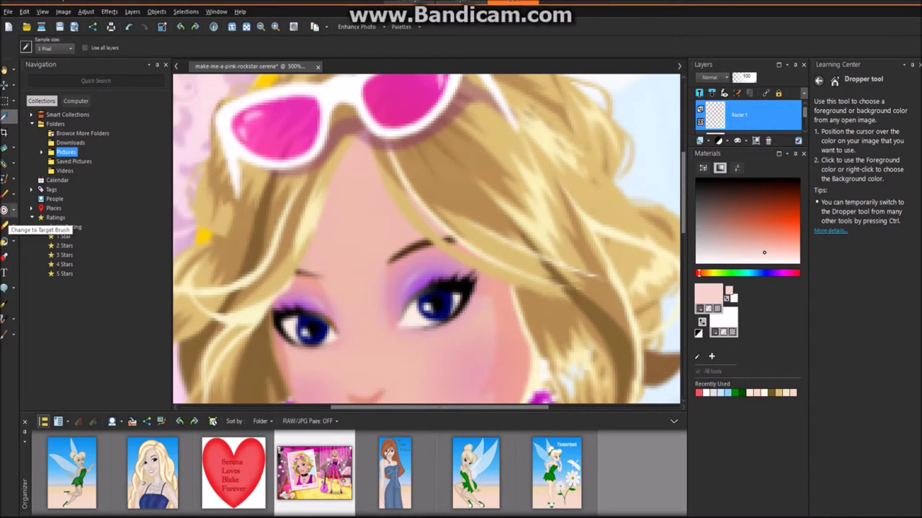
left_click(5, 195)
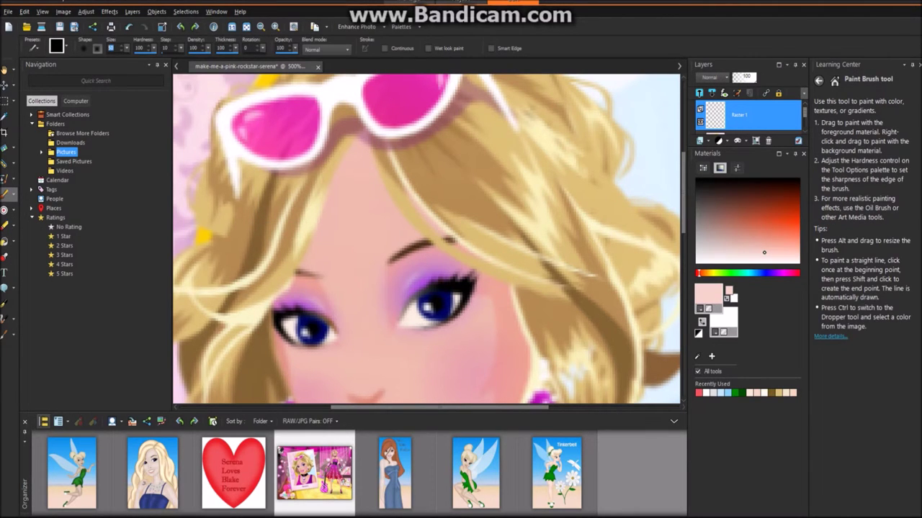
type("10")
Step: Try painting a pale highlight on the forehead and down the nose, and undo the strokes
mouse_move(354, 211)
left_mouse_down()
mouse_move(366, 214)
mouse_move(339, 226)
mouse_move(368, 206)
mouse_move(356, 230)
mouse_move(360, 207)
mouse_move(350, 222)
mouse_move(358, 240)
left_mouse_up()
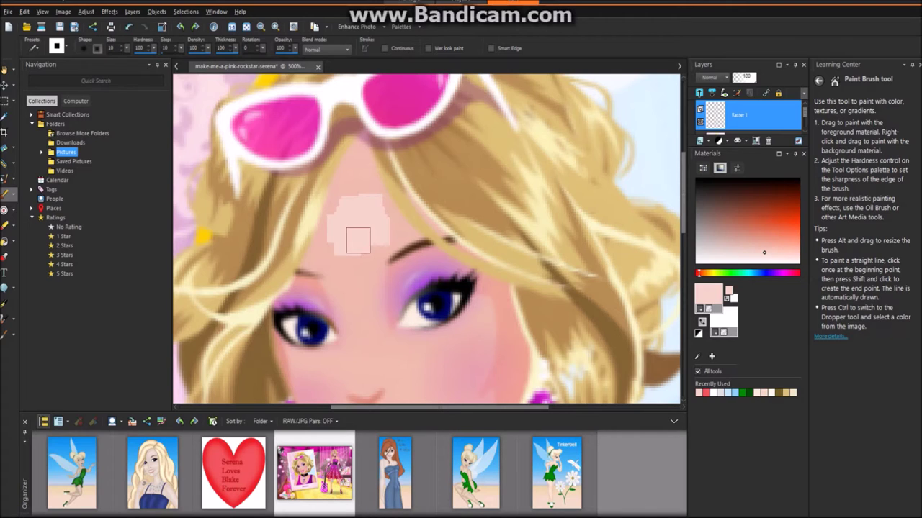
mouse_move(358, 240)
left_mouse_down()
mouse_move(350, 339)
mouse_move(360, 375)
left_mouse_up()
key("ctrl+z")
key("ctrl+z")
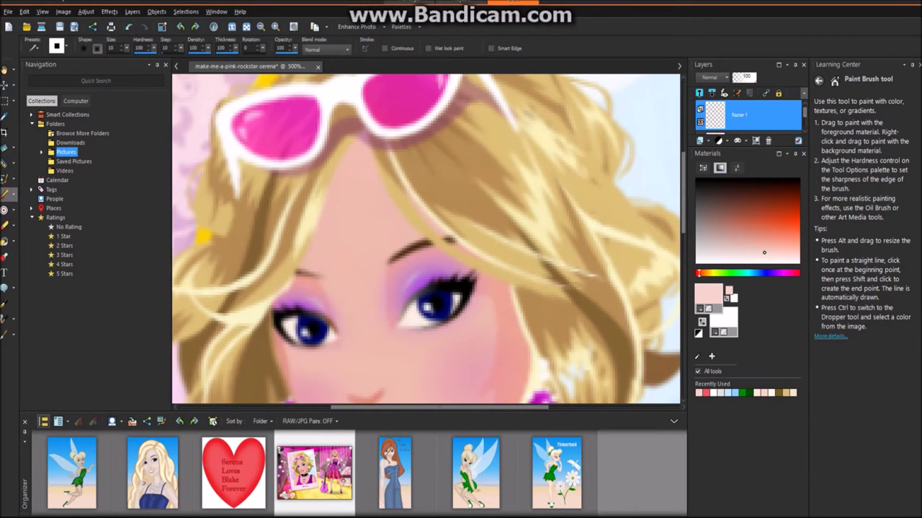
Step: Paint pale highlight patches on the forehead, down the bridge of the nose and on the nose tip
mouse_move(365, 217)
left_mouse_down()
mouse_move(350, 214)
mouse_move(362, 218)
mouse_move(353, 229)
left_mouse_up()
left_click_drag(358, 268, 364, 380)
scroll(390, 381, "down", 2)
scroll(390, 381, "up", 1)
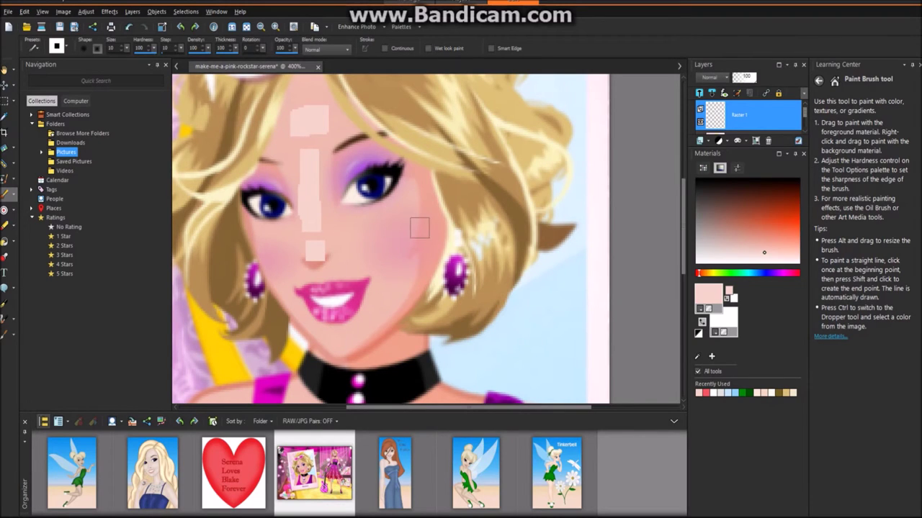
Step: Paint pale highlight patches on both cheeks, undoing and repainting the smaller patch on the narrower cheek
left_click_drag(409, 215, 367, 236)
left_click_drag(264, 237, 284, 248)
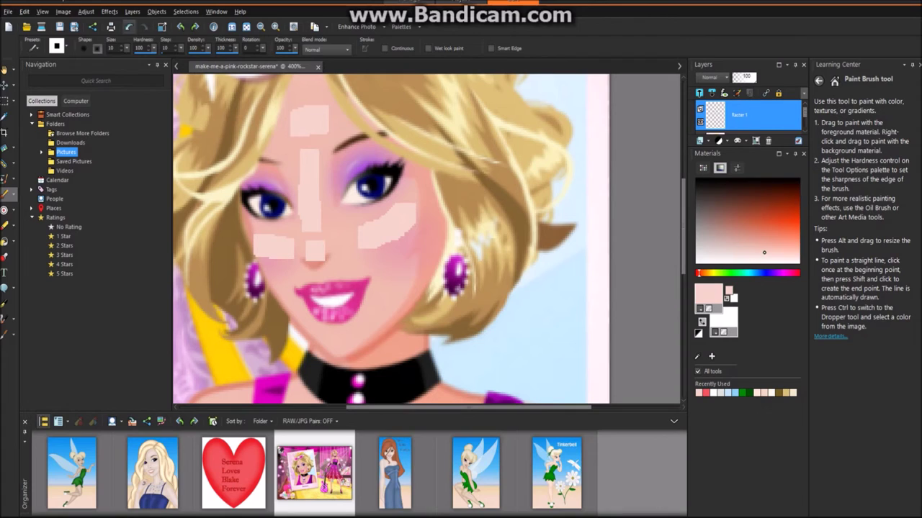
key("ctrl+z")
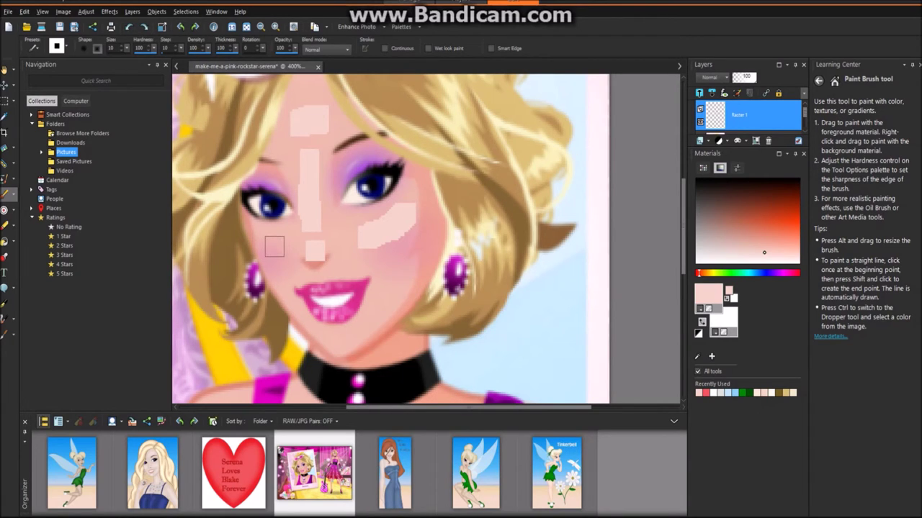
left_click(273, 247)
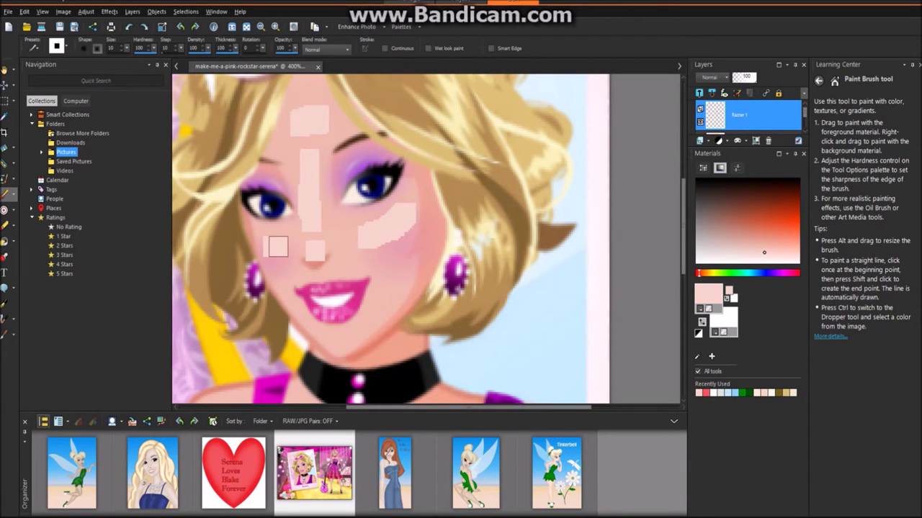
left_click(358, 241)
Step: Paint a pale highlight along the jaw beside the mouth, redoing the first stroke, and add a small patch on the chin
left_click_drag(397, 270, 365, 328)
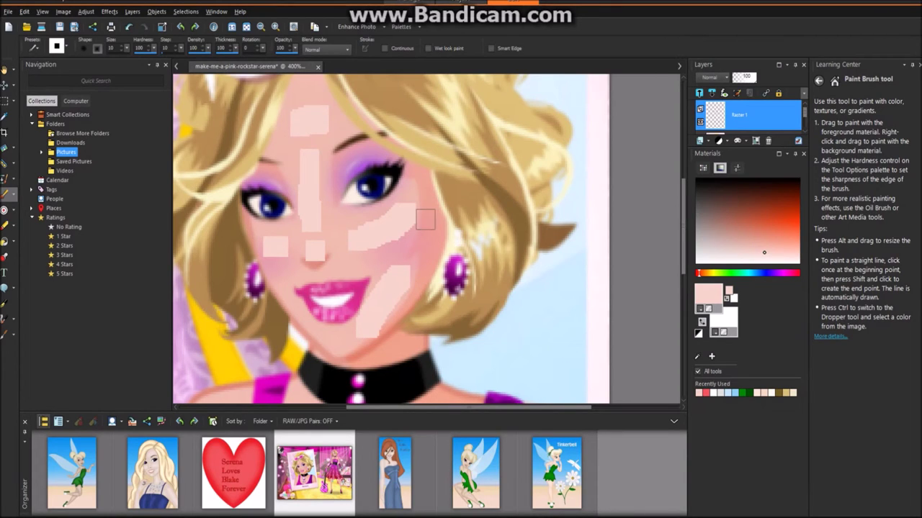
left_click(128, 27)
left_click_drag(409, 269, 374, 318)
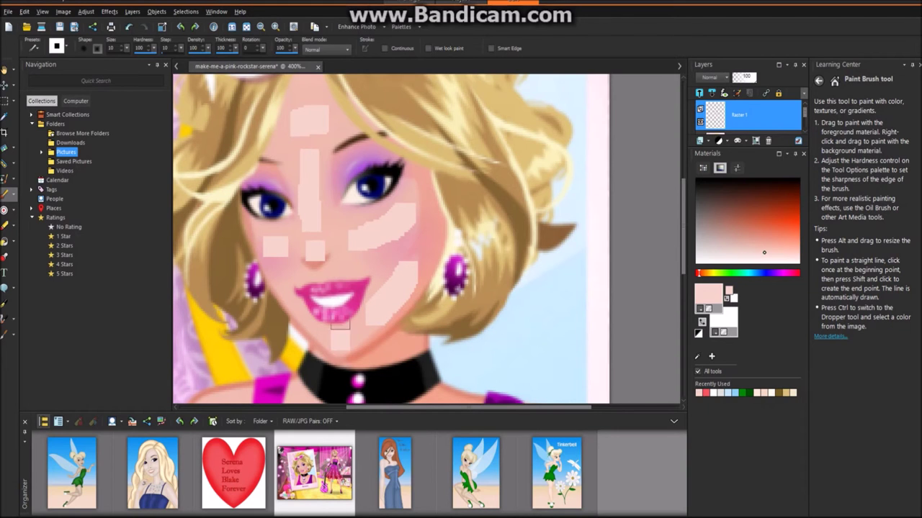
Step: Soften the painted highlight layer with a Gaussian Blur of radius 4.00
scroll(443, 286, "down", 2)
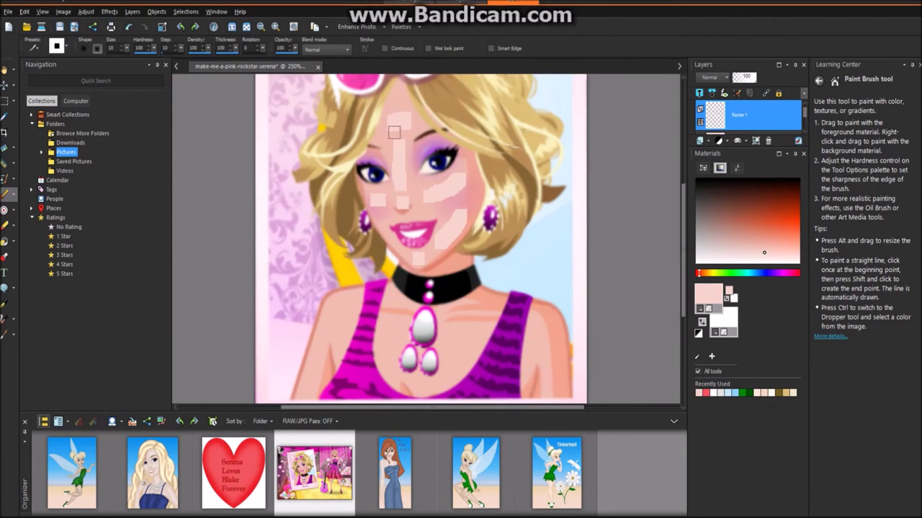
scroll(396, 124, "up", 2)
left_click(85, 11)
mouse_move(166, 177)
left_click(238, 216)
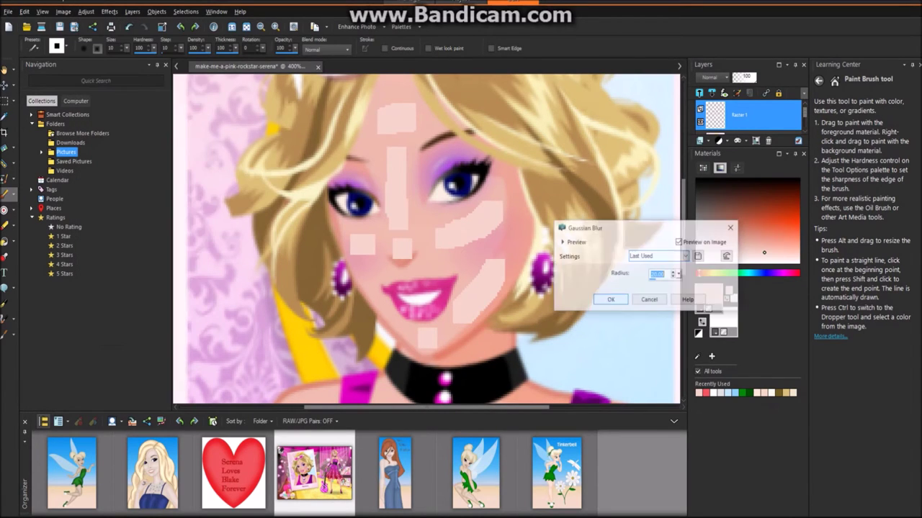
type("51")
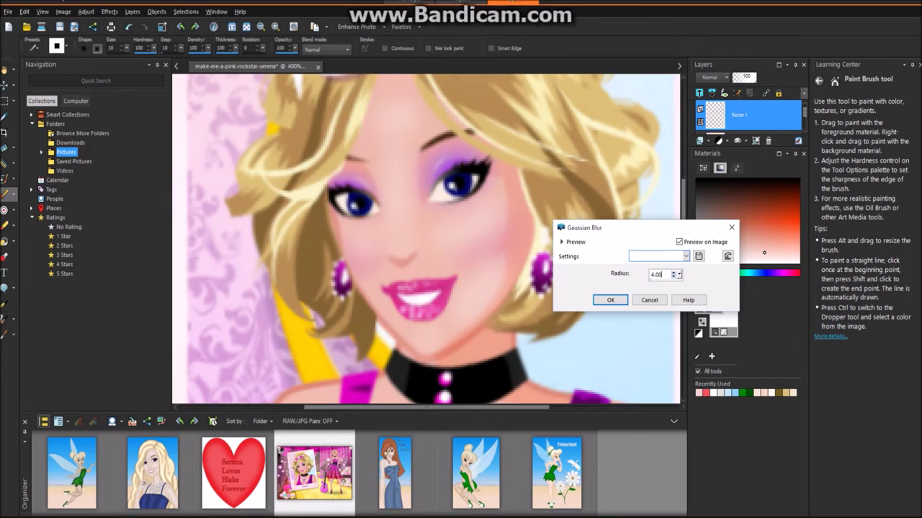
left_click(609, 300)
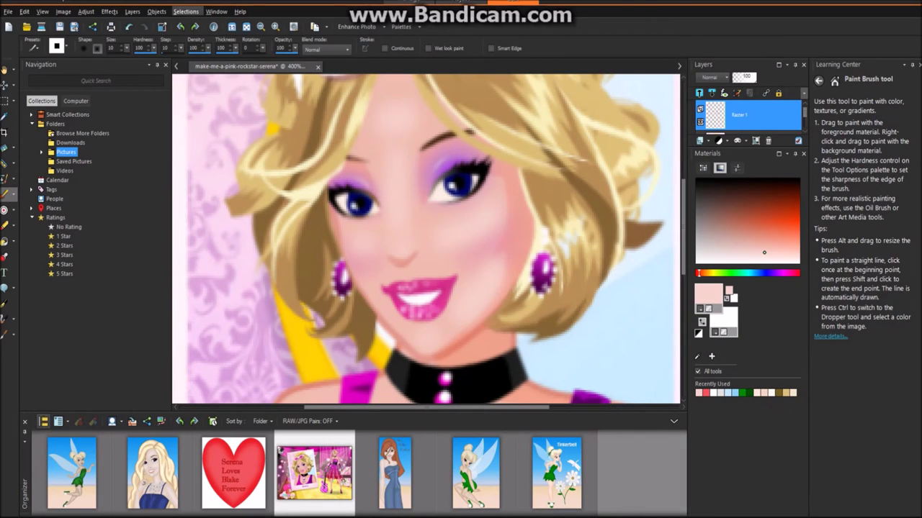
Step: Flatten the blurred highlight layer and the portrait into a single background layer
left_click(133, 12)
mouse_move(144, 199)
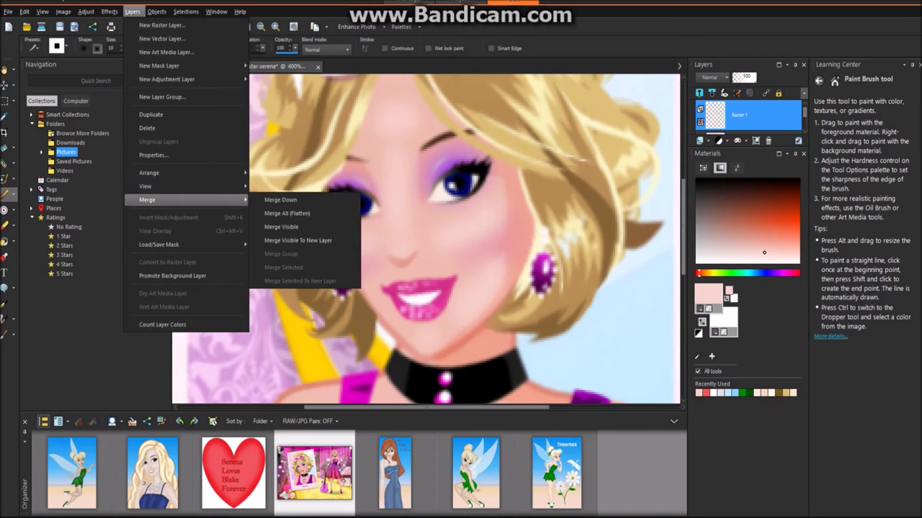
left_click(288, 214)
scroll(261, 139, "down", 3)
scroll(261, 139, "down", 1)
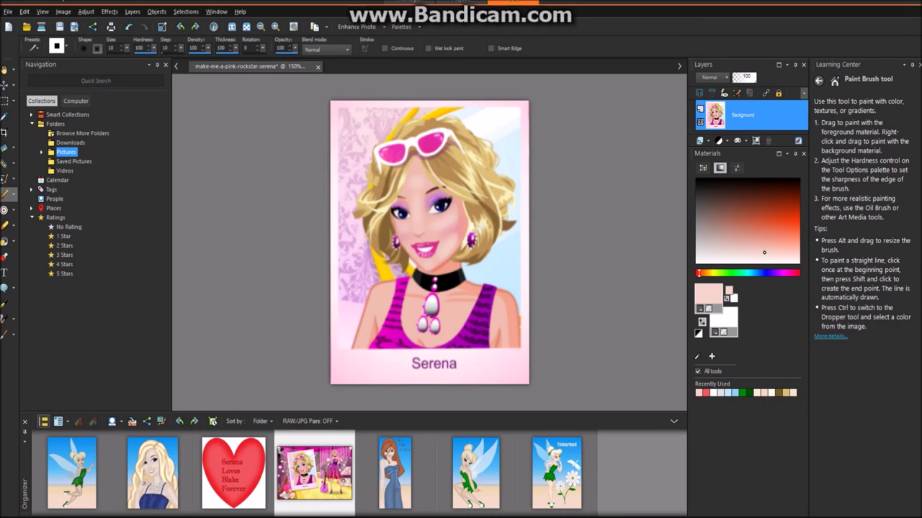
Step: Save the portrait in the Pictures folder as make-me-a-pink-rockstar-serena.png in PNG format, and close the image
left_click(8, 12)
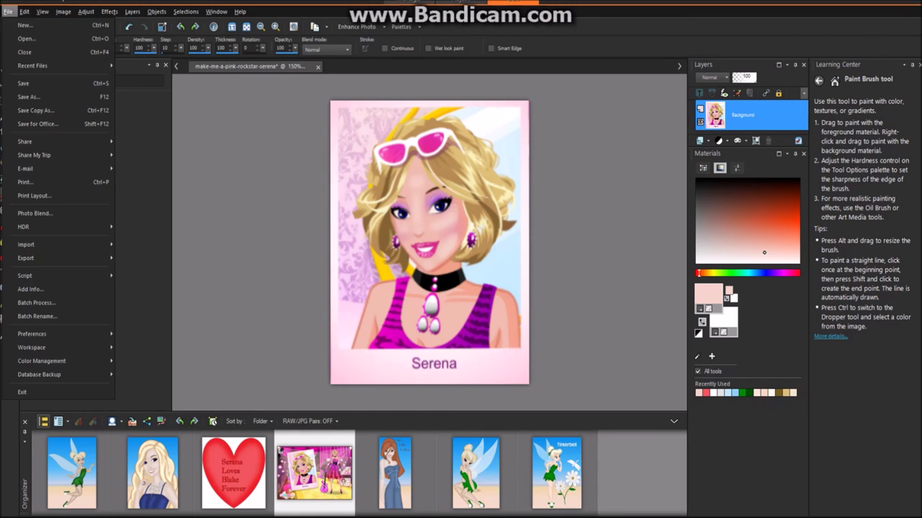
left_click(28, 83)
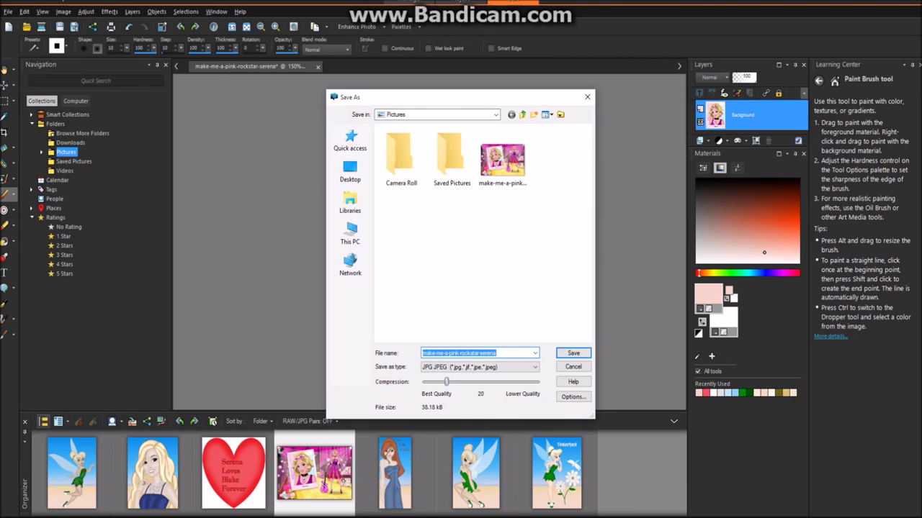
left_click(479, 368)
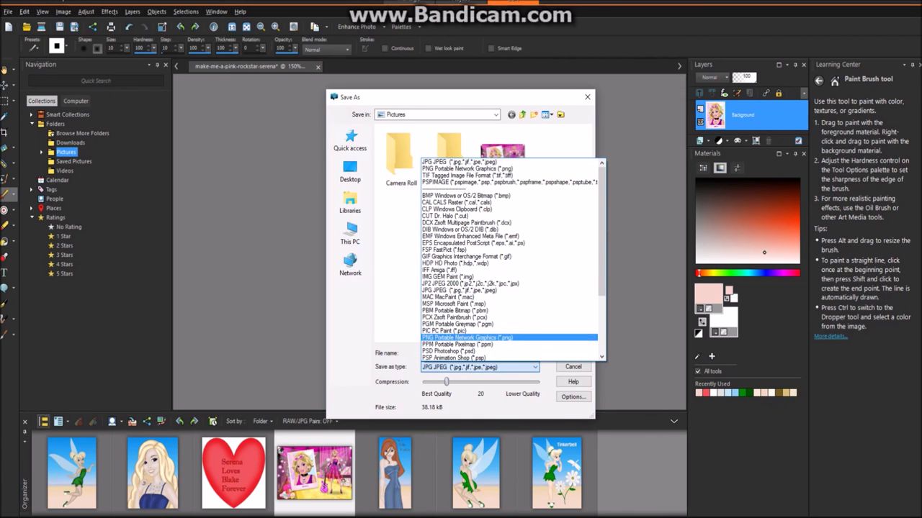
left_click(468, 335)
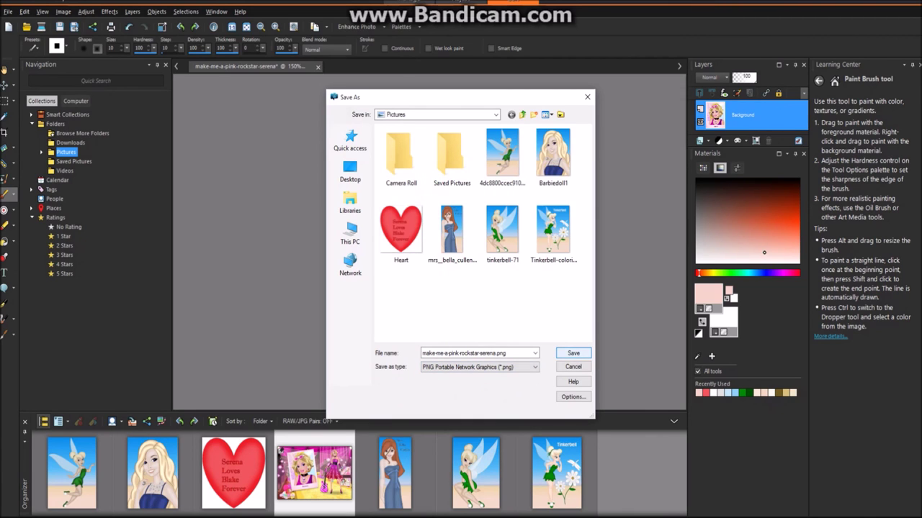
left_click(572, 353)
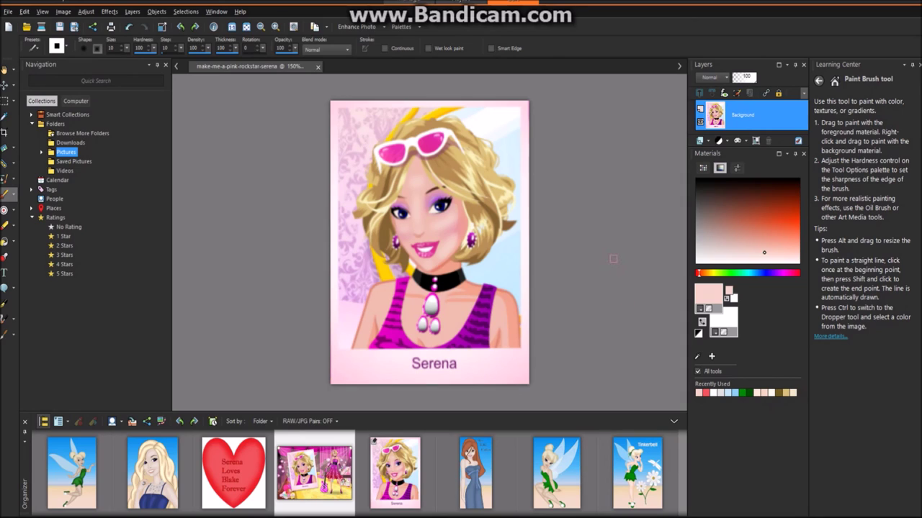
left_click(317, 67)
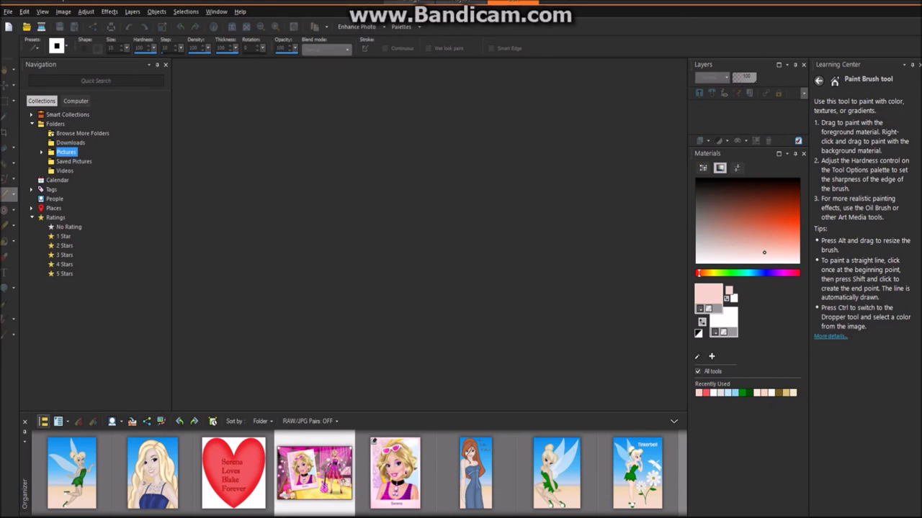